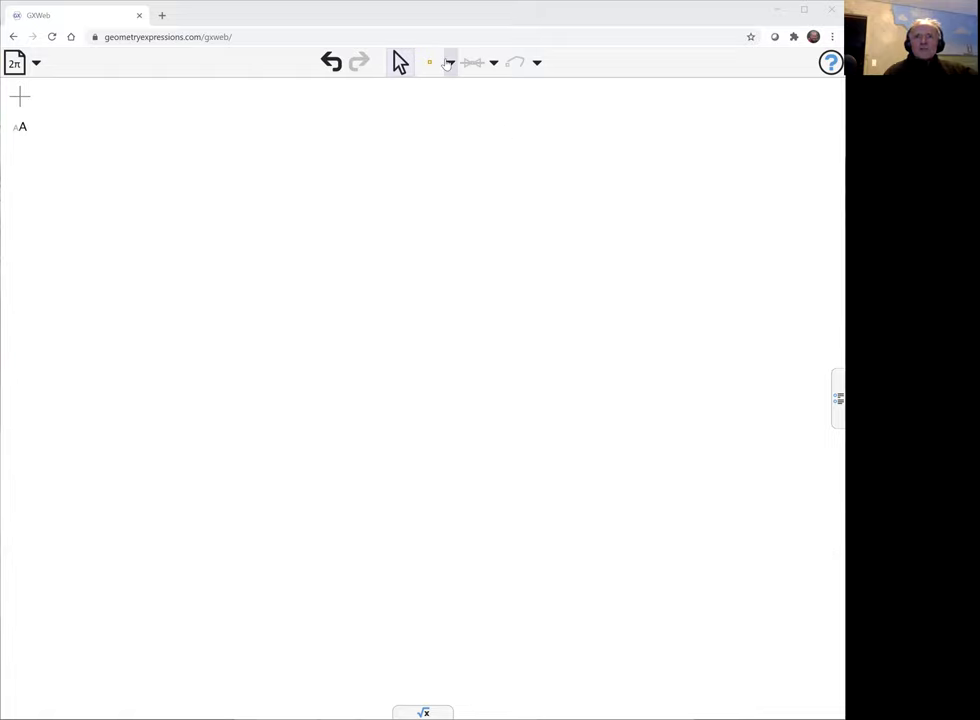
Turn on the coordinate axes on the empty canvas
click(449, 63)
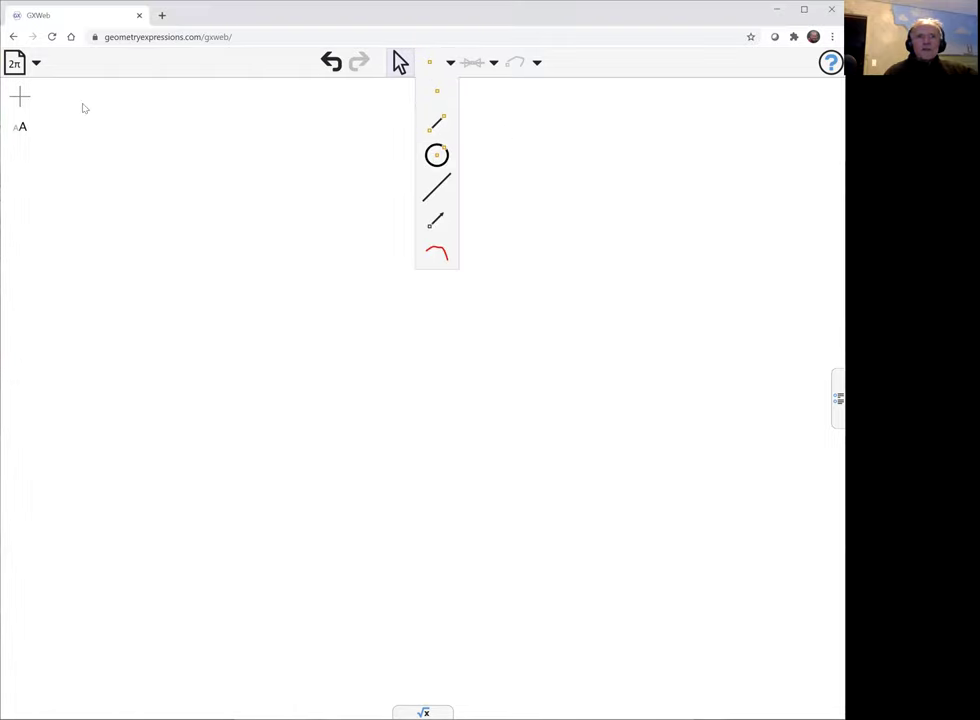
click(22, 100)
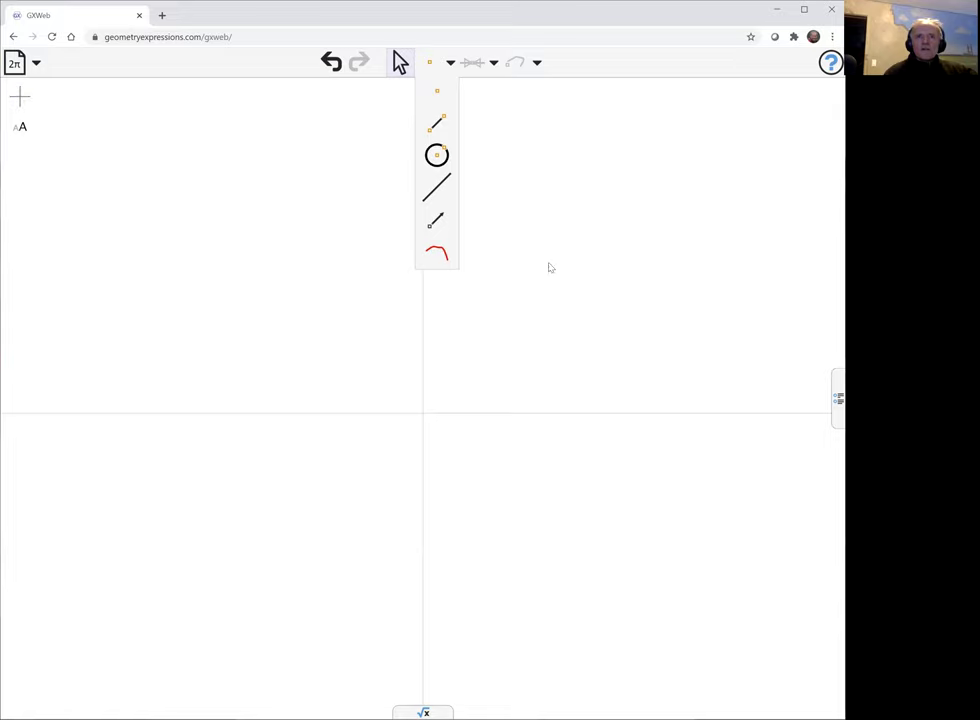
click(586, 212)
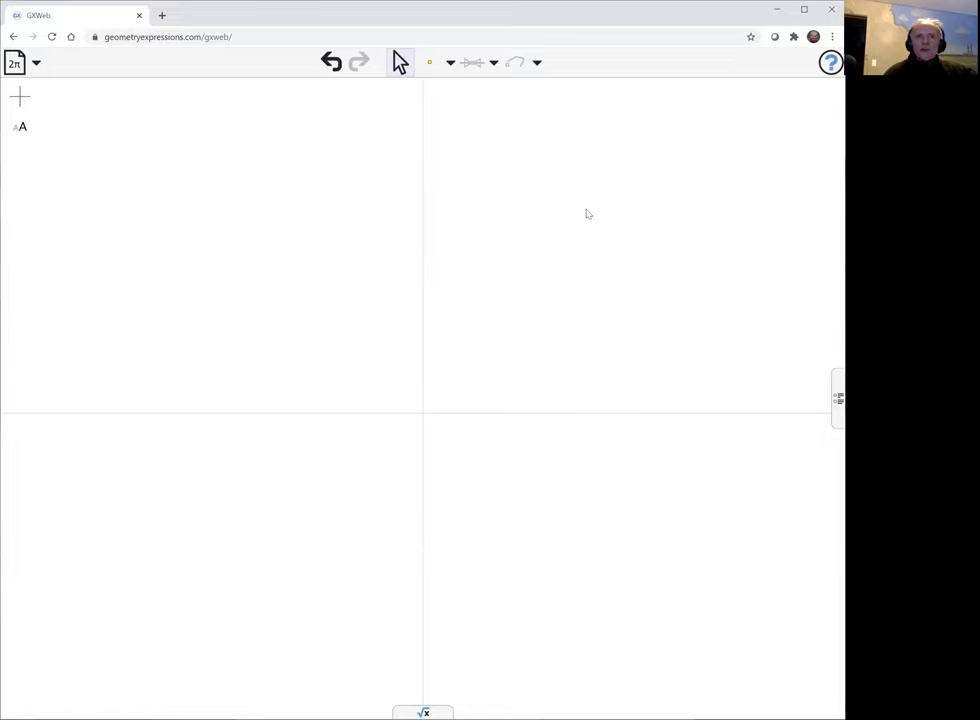
click(449, 63)
Draw segment AB from the vertical axis down to the horizontal axis
click(437, 121)
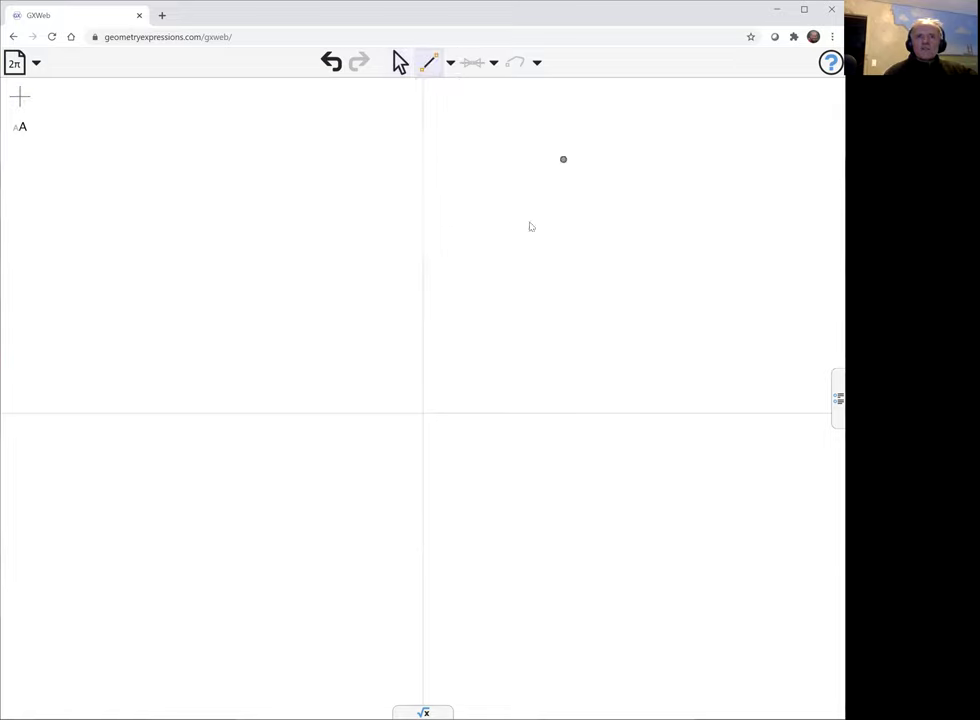
drag(423, 236, 568, 412)
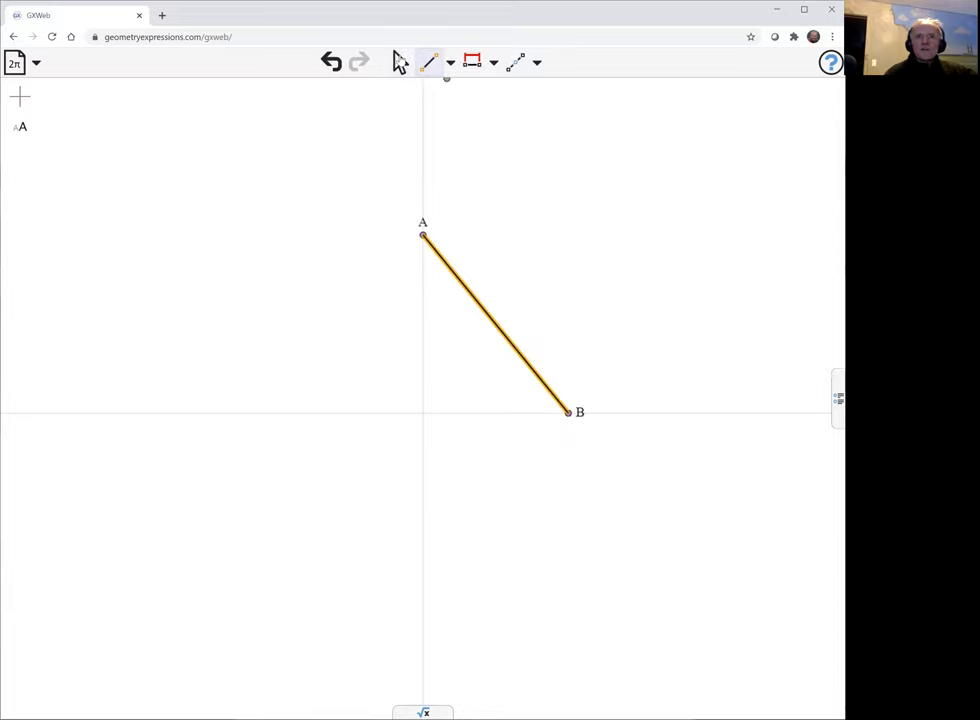
click(399, 62)
click(509, 223)
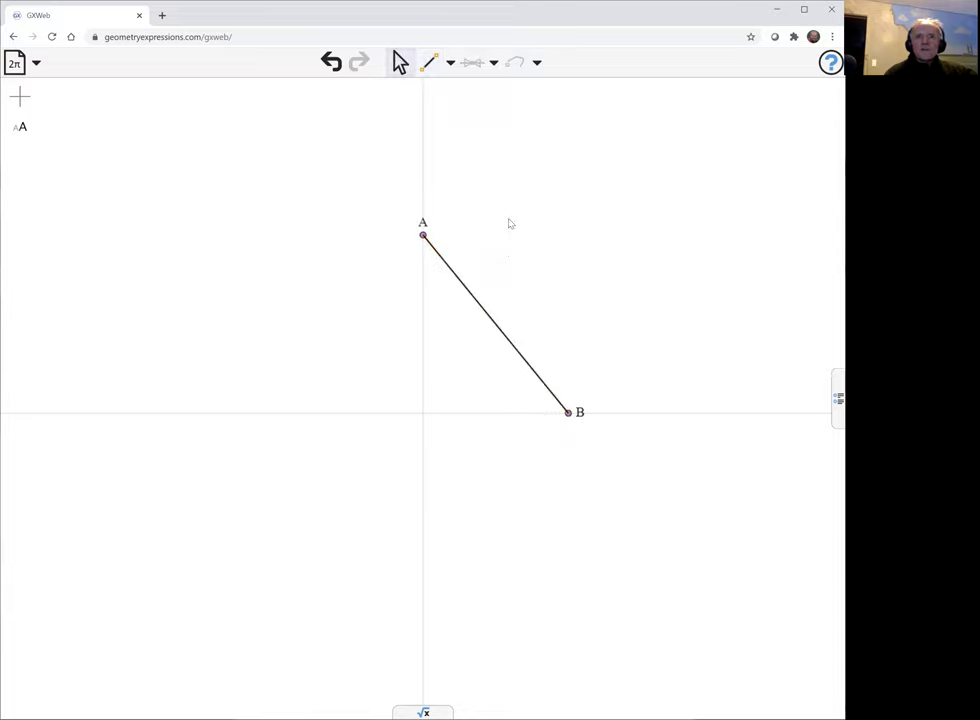
Constrain segment AB's length to L, then slide B along the horizontal axis
click(498, 333)
click(516, 62)
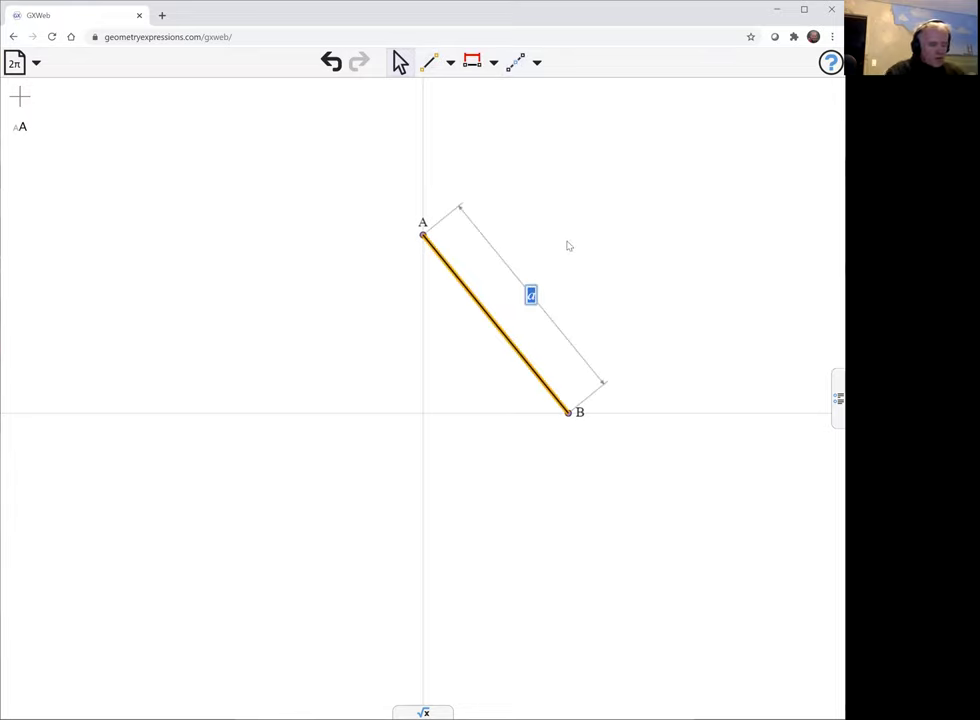
text(L)
key(Return)
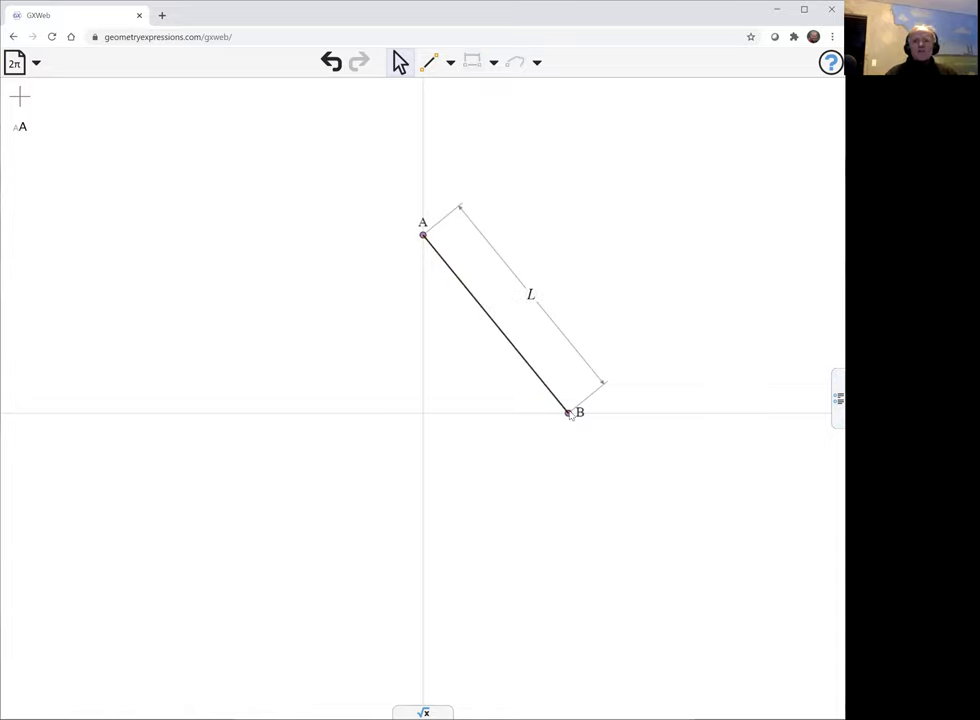
mouse_move(571, 415)
mouse_down()
mouse_move(636, 418)
mouse_move(574, 432)
mouse_move(505, 429)
mouse_move(619, 420)
mouse_move(556, 420)
mouse_up()
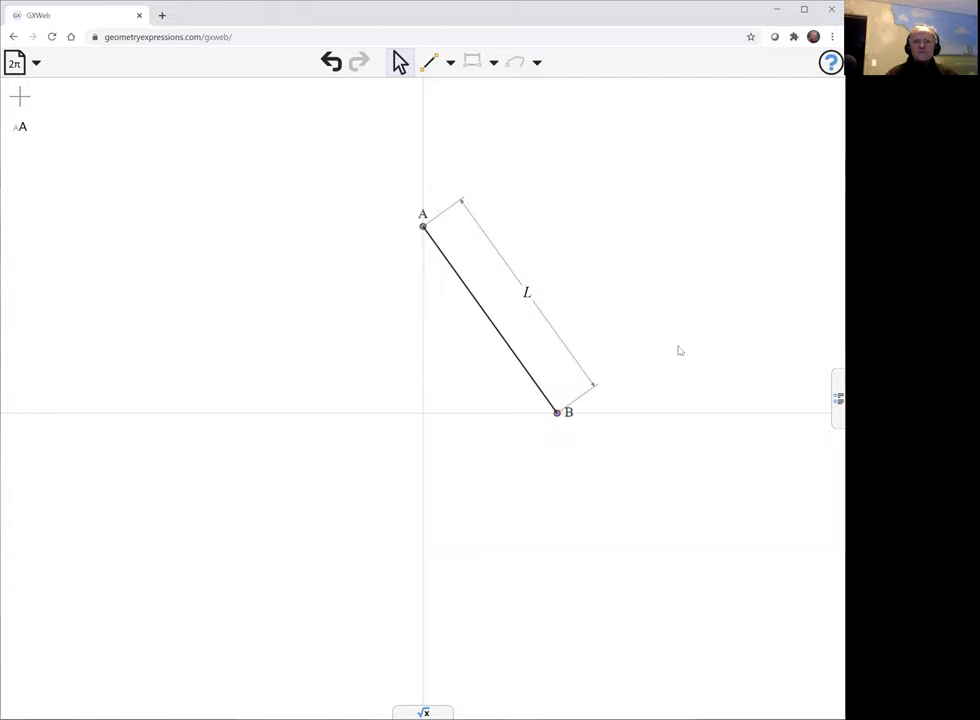
click(557, 413)
Place a new point C on segment AB
click(450, 62)
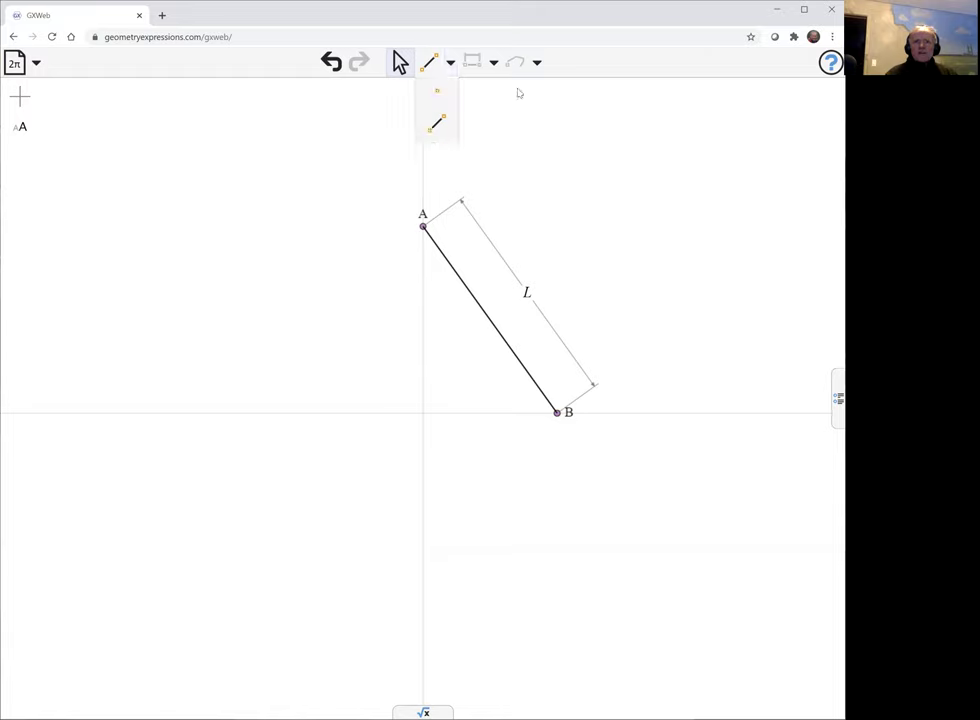
click(436, 91)
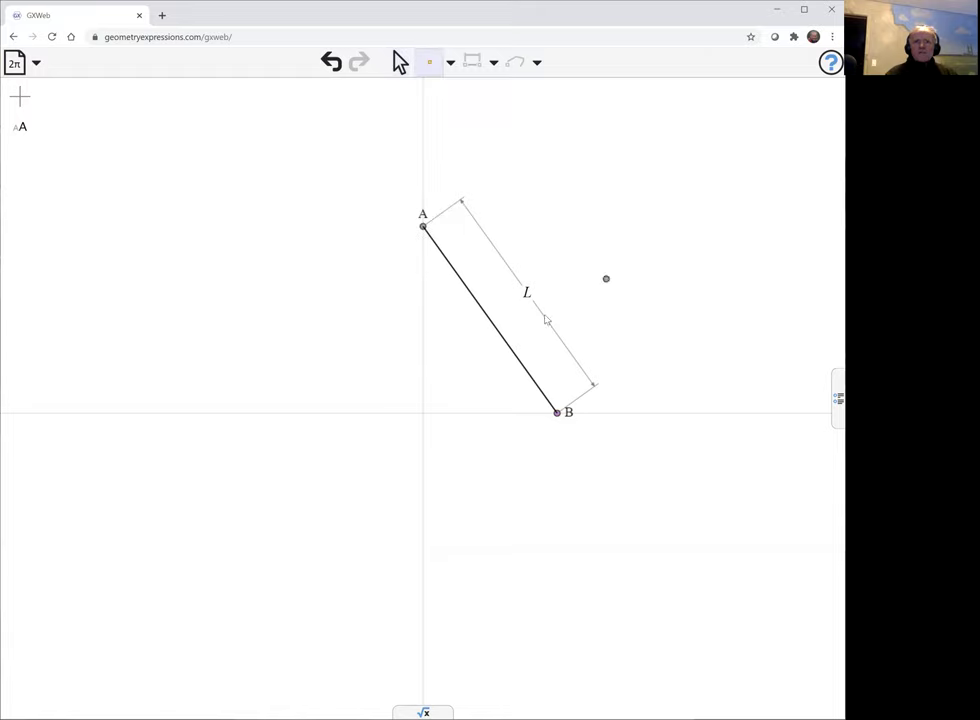
click(498, 336)
click(401, 66)
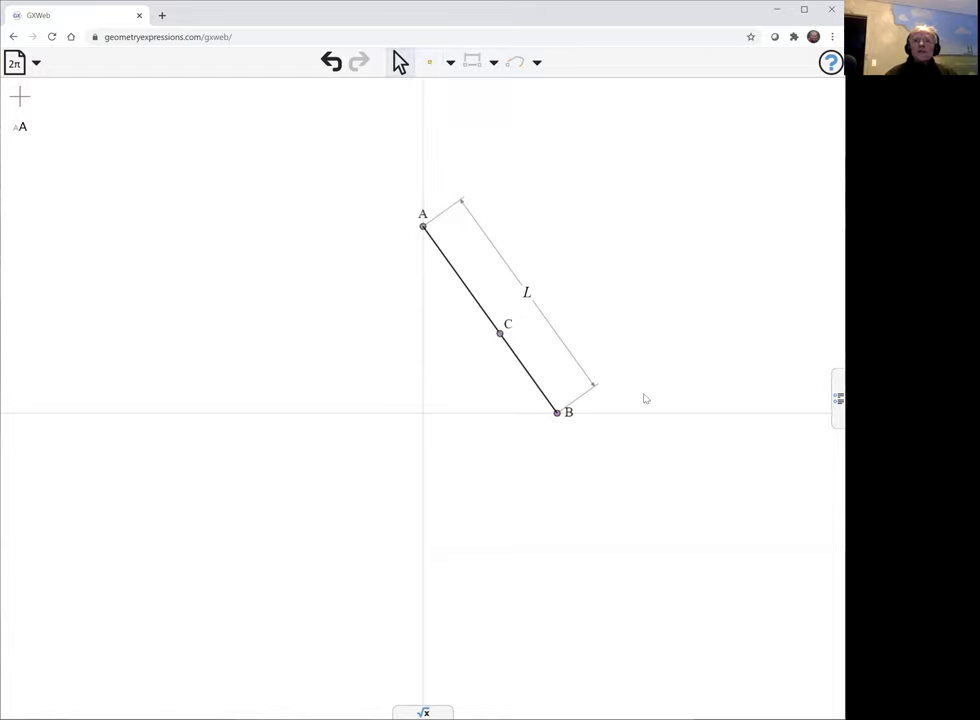
Constrain the distance between C and B to a, then drag B to test
click(558, 413)
click(500, 335)
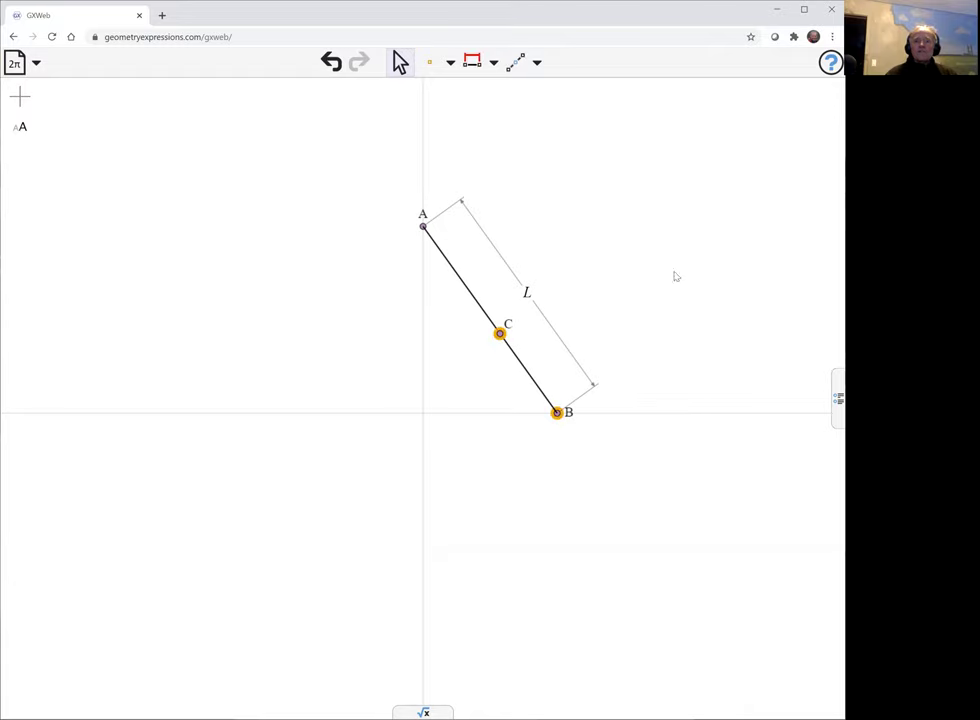
click(472, 61)
click(742, 285)
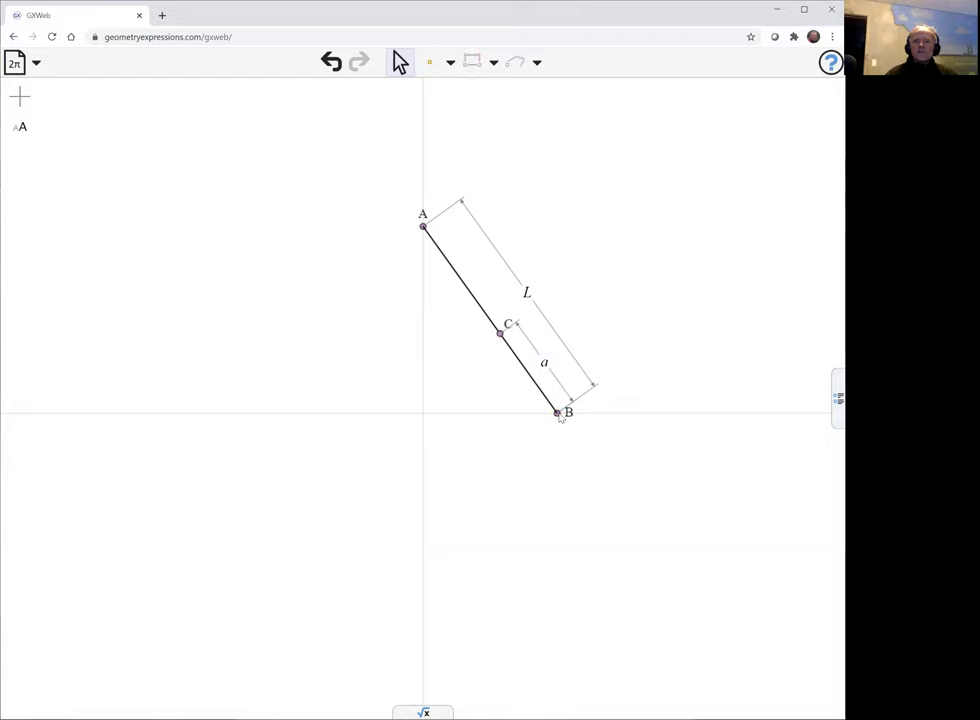
mouse_move(560, 418)
mouse_down()
mouse_move(643, 422)
mouse_move(510, 418)
mouse_up()
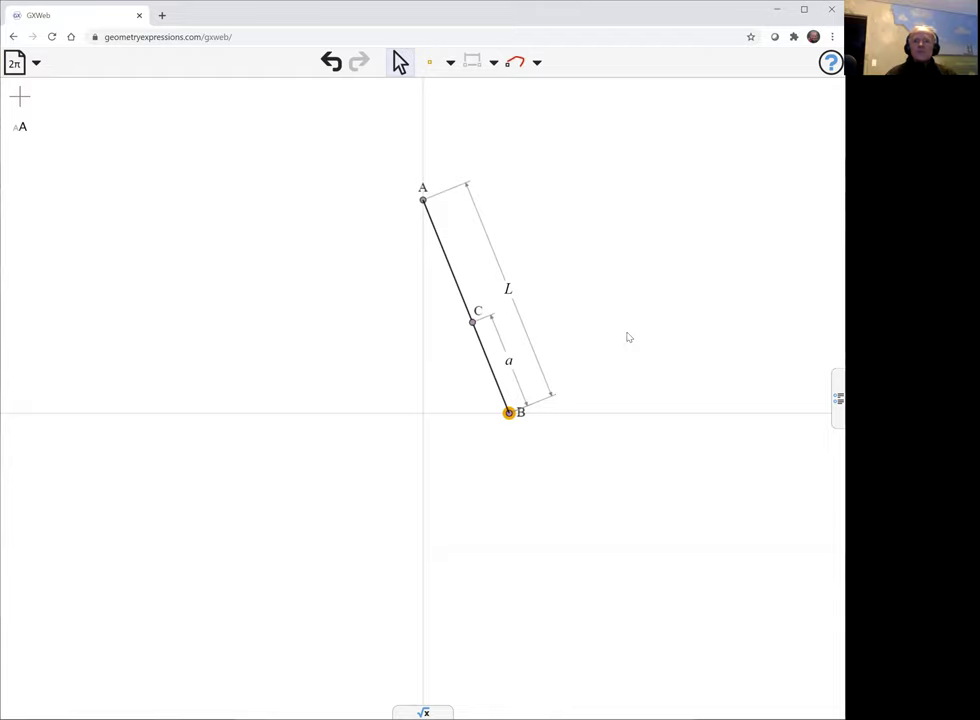
Constrain B along the horizontal axis by parameter t and slide B to test
click(634, 413)
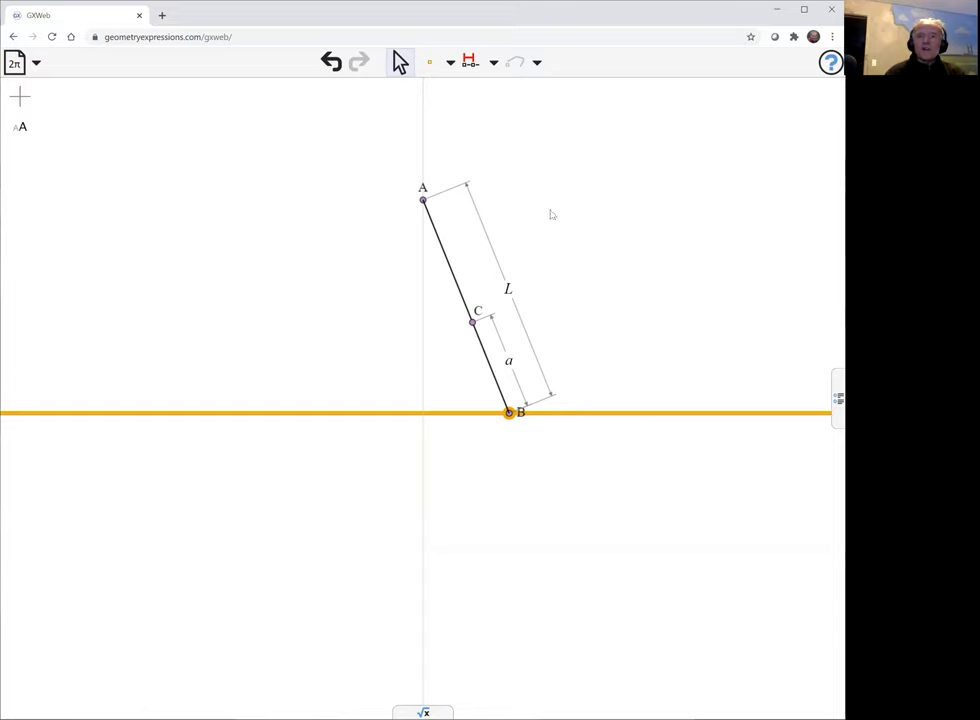
click(469, 61)
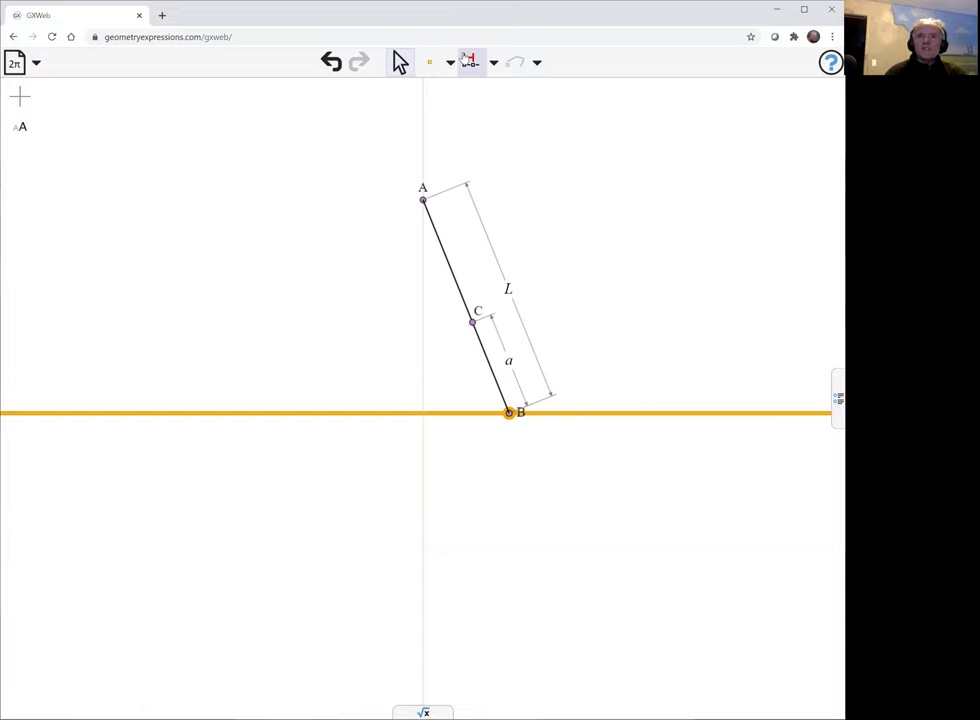
click(630, 235)
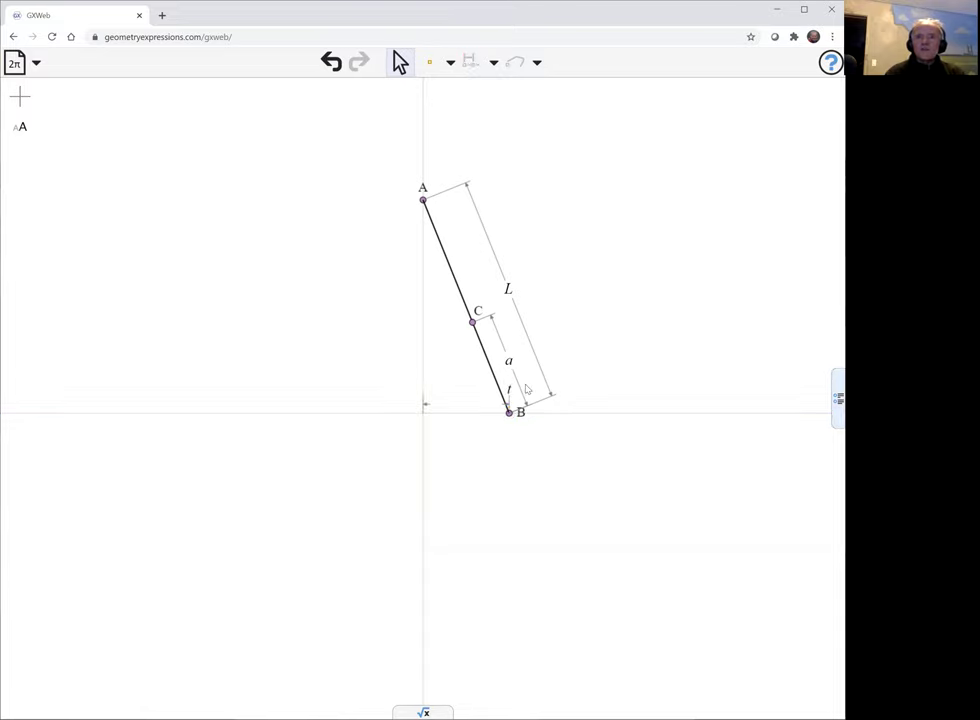
drag(512, 416, 564, 420)
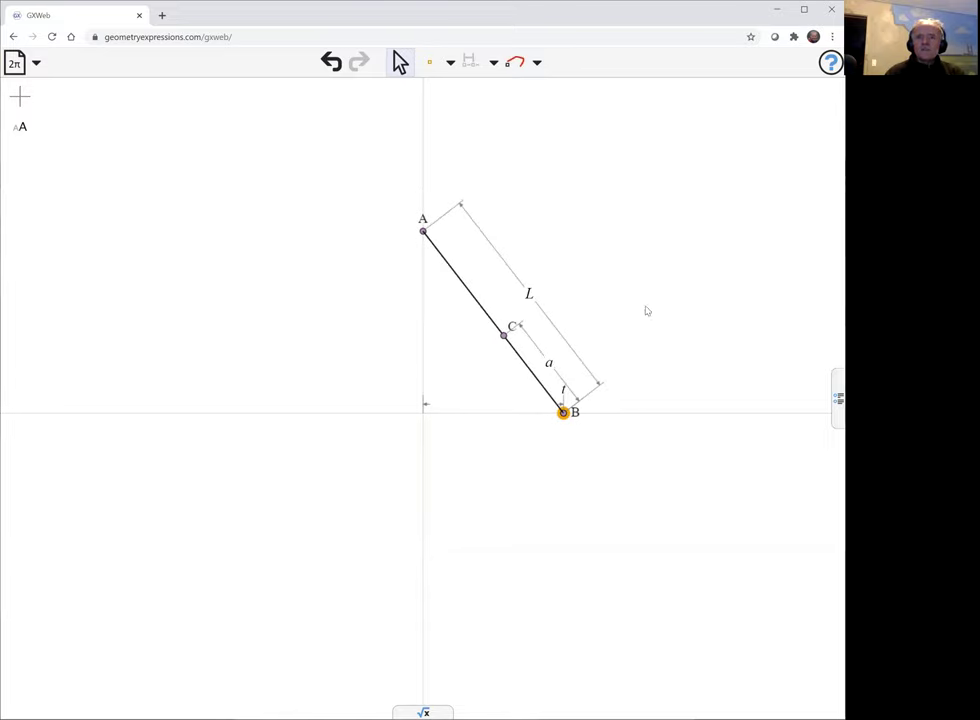
click(503, 335)
Trace C's locus with t as the parameter, then move B to update the curve
click(515, 63)
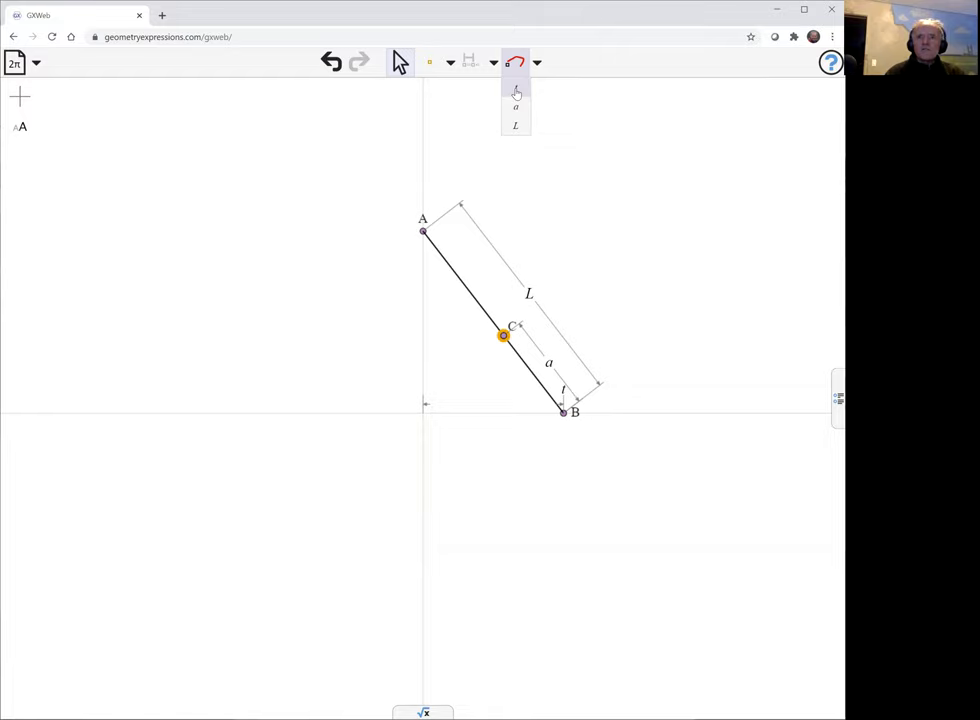
click(516, 92)
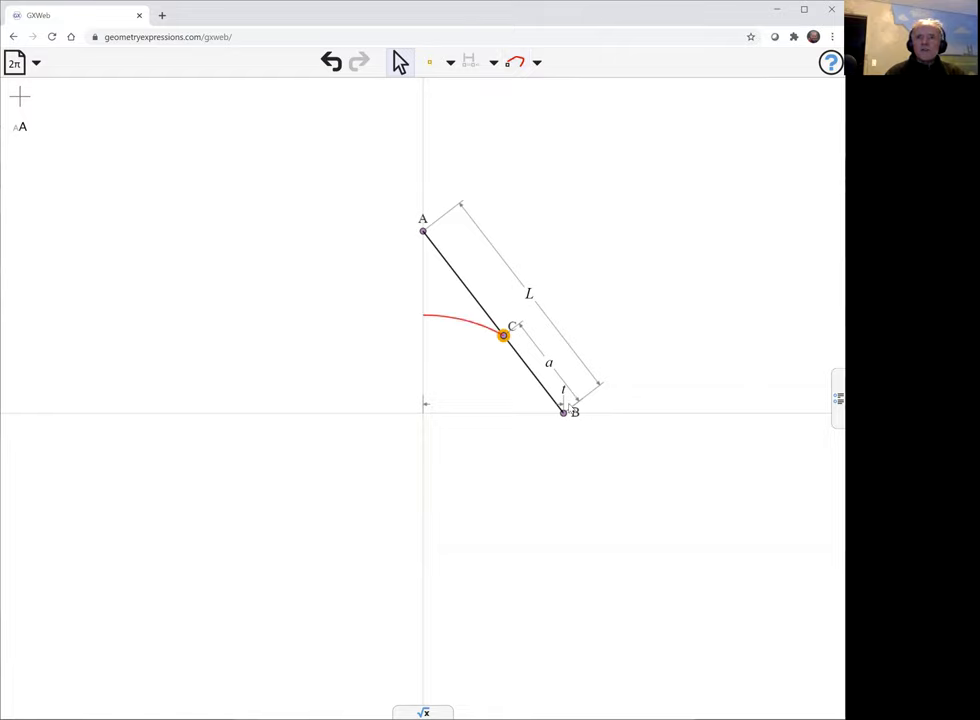
drag(564, 416, 642, 420)
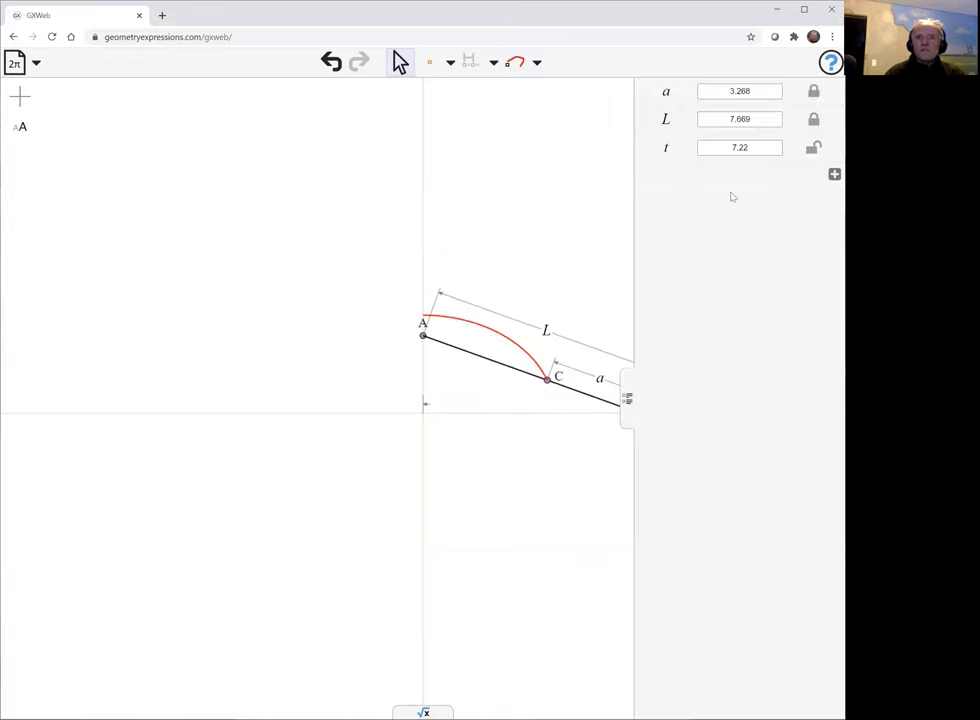
Set t's slider range to -8 through 8 and hide the variables panel
click(687, 147)
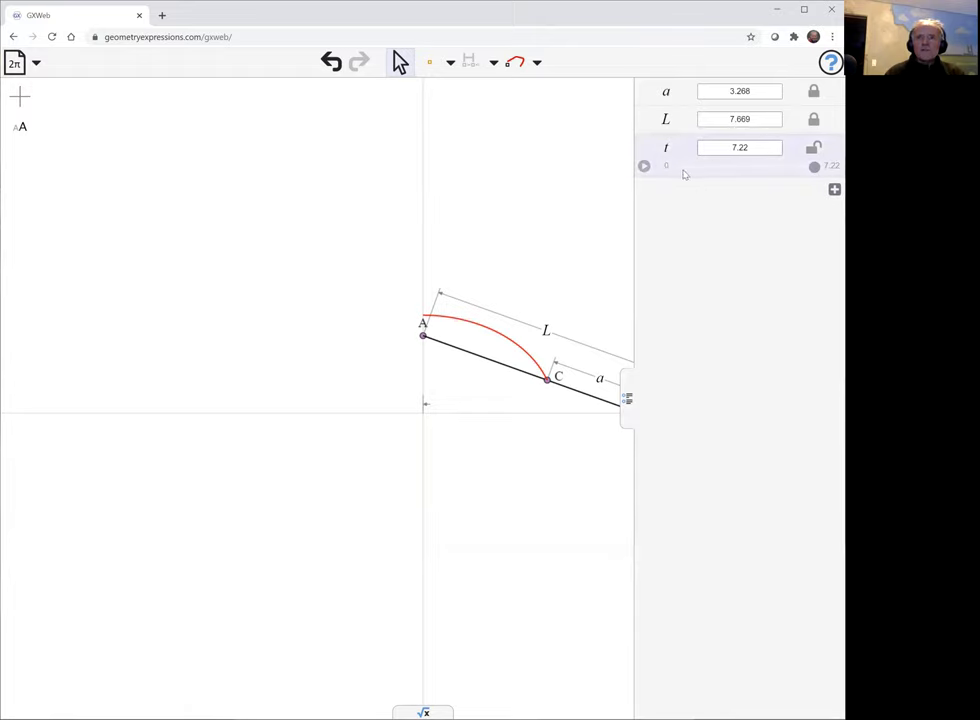
click(663, 164)
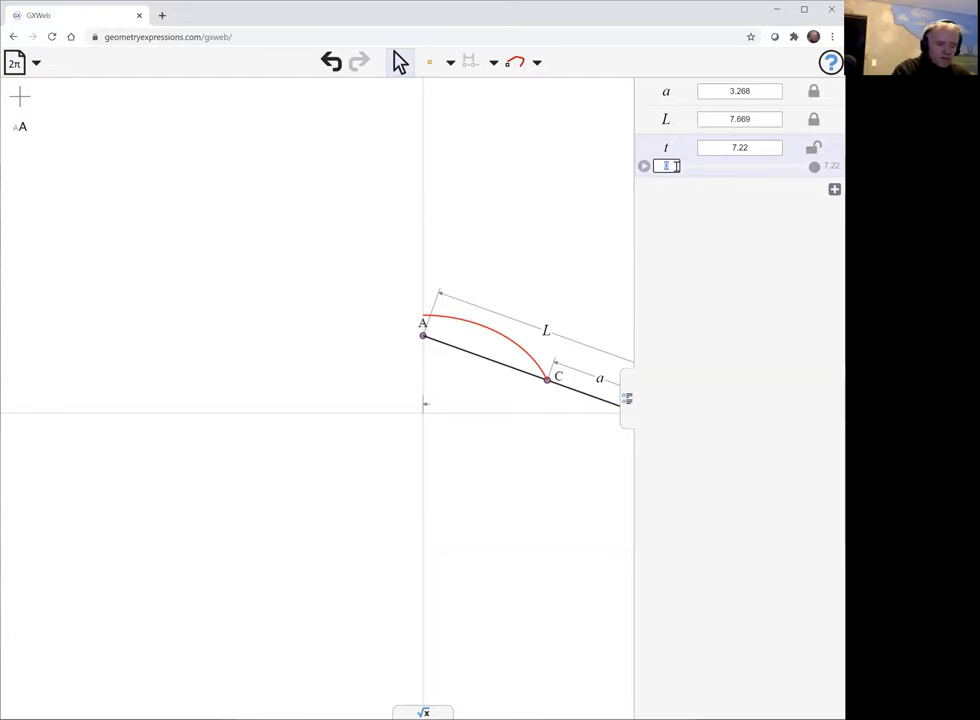
text(-8)
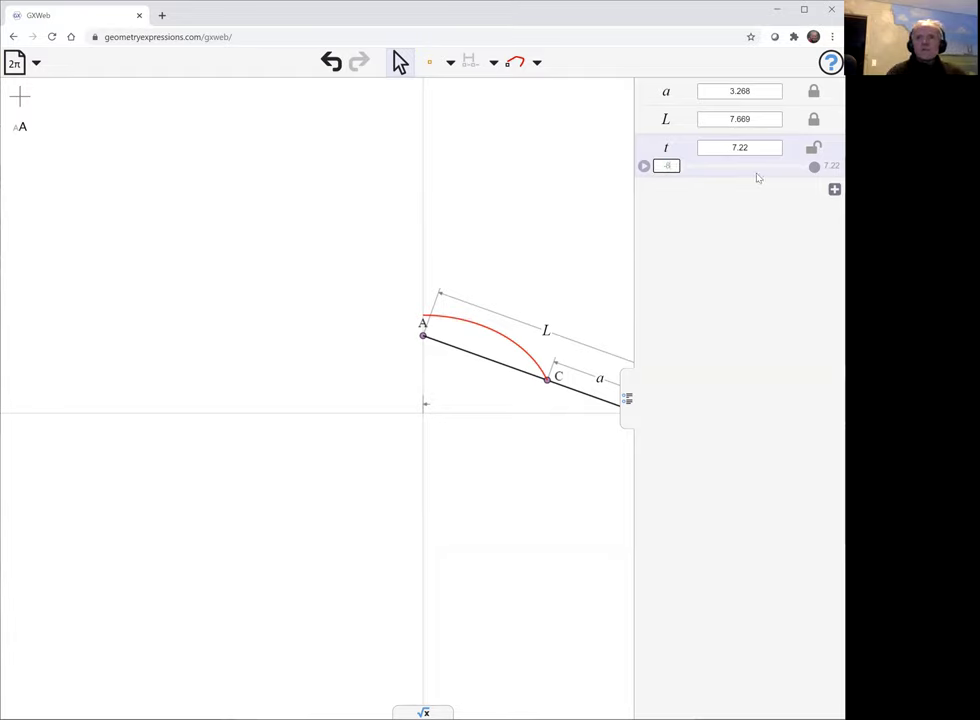
click(829, 165)
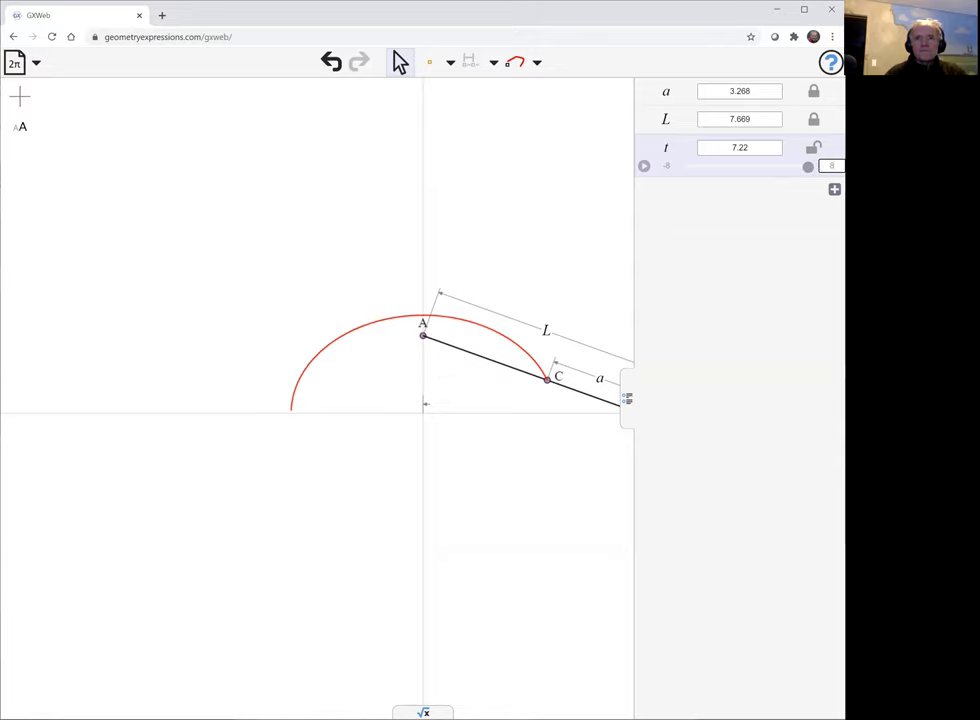
click(627, 398)
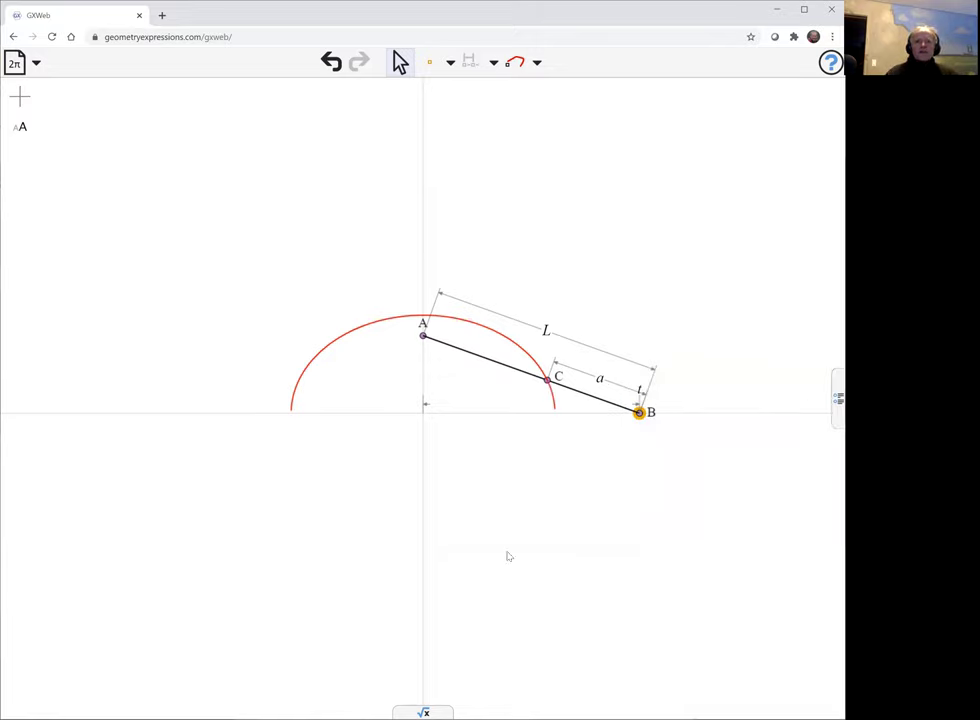
Calculate equation(K0) for the red locus to display its implicit equation in X, Y, L, a
click(423, 712)
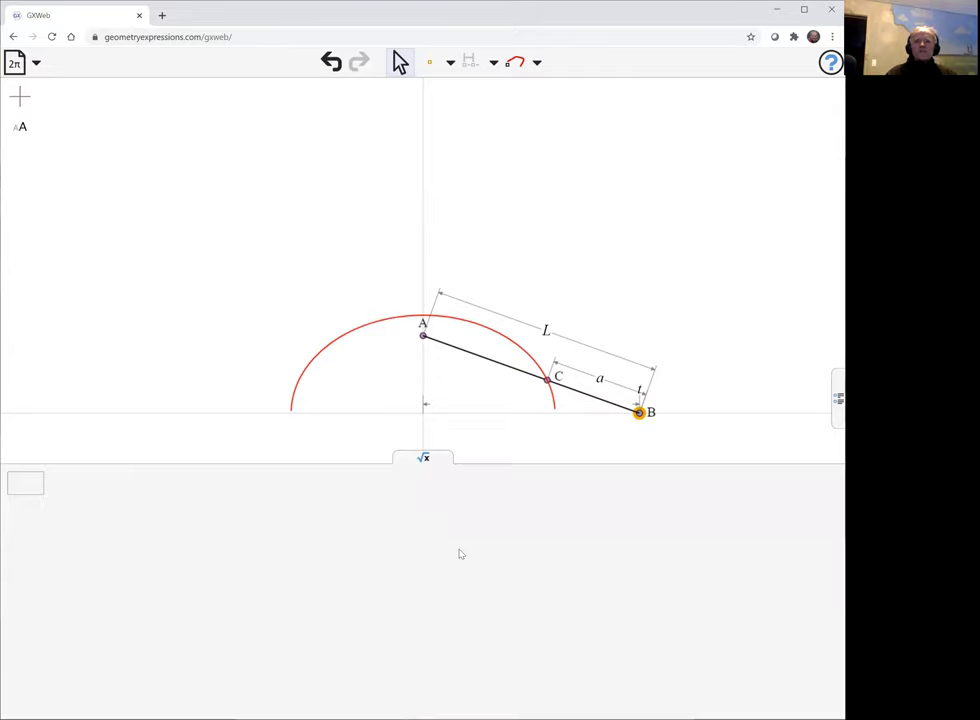
click(35, 483)
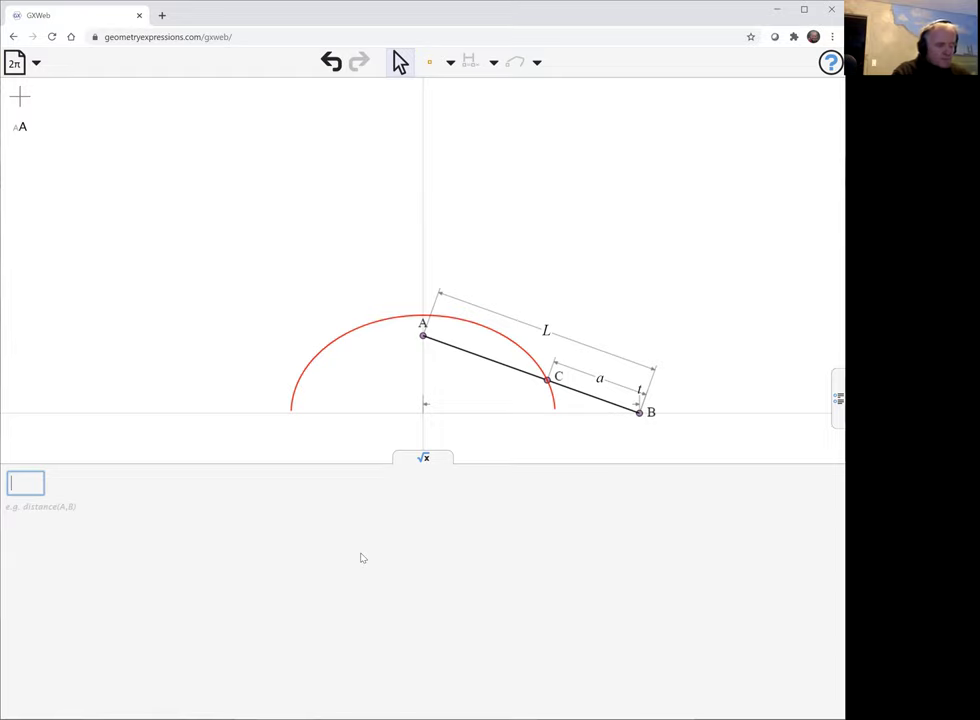
text(equation()
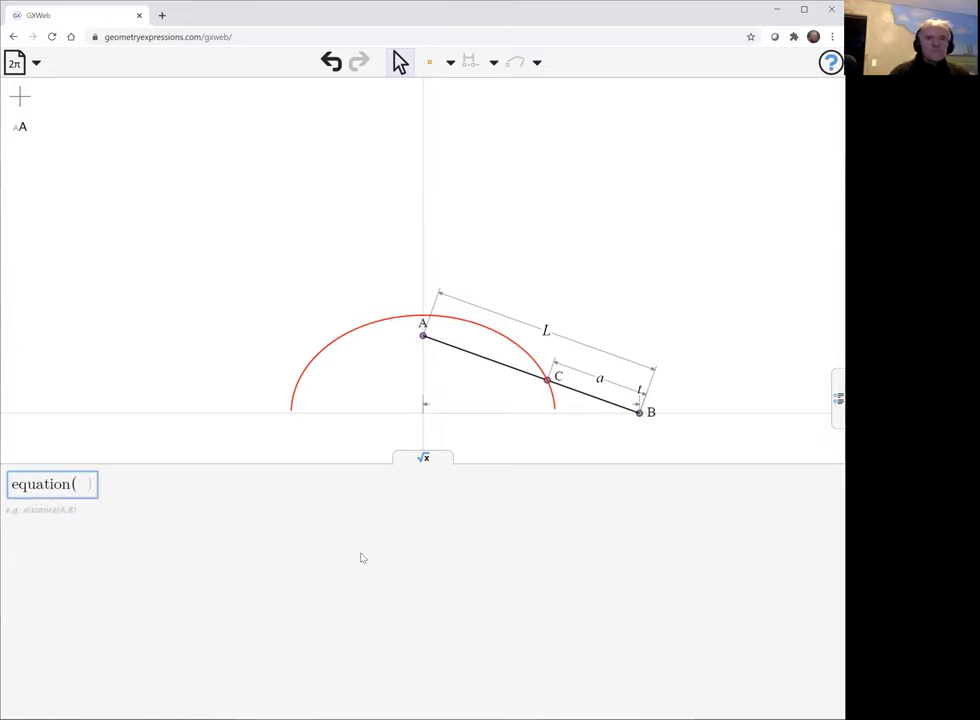
click(395, 323)
key(Return)
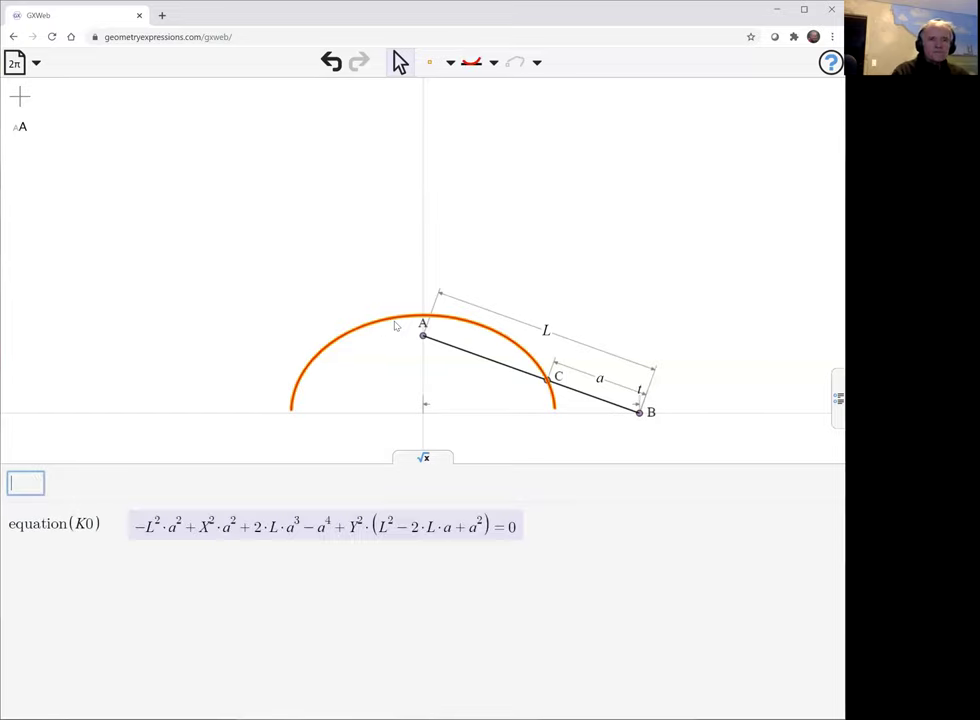